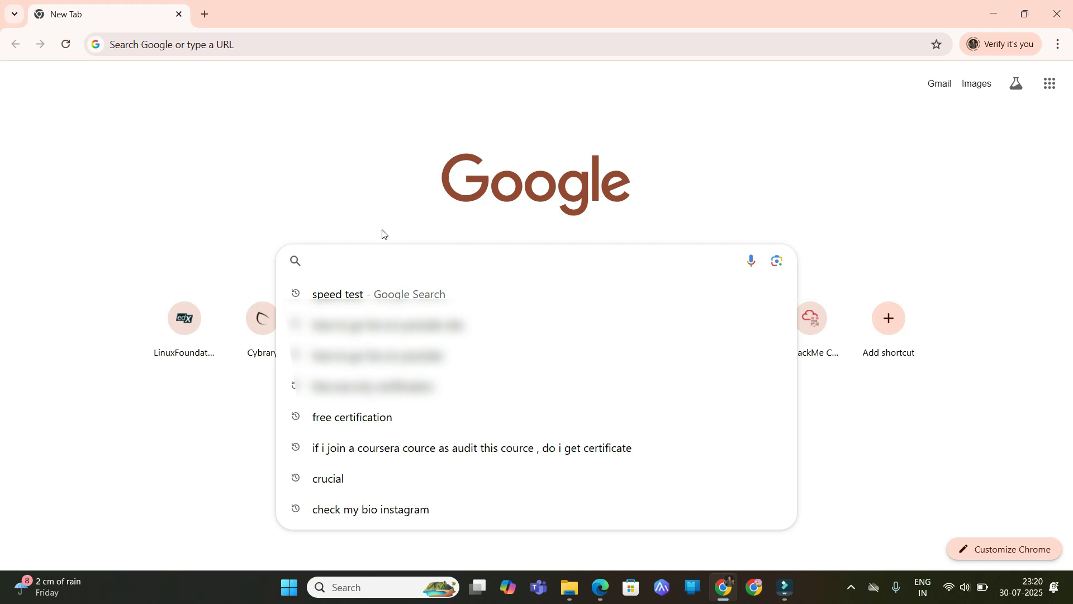
- Search Google for "python download" and open the Download Python page on Python.org
type("yt")
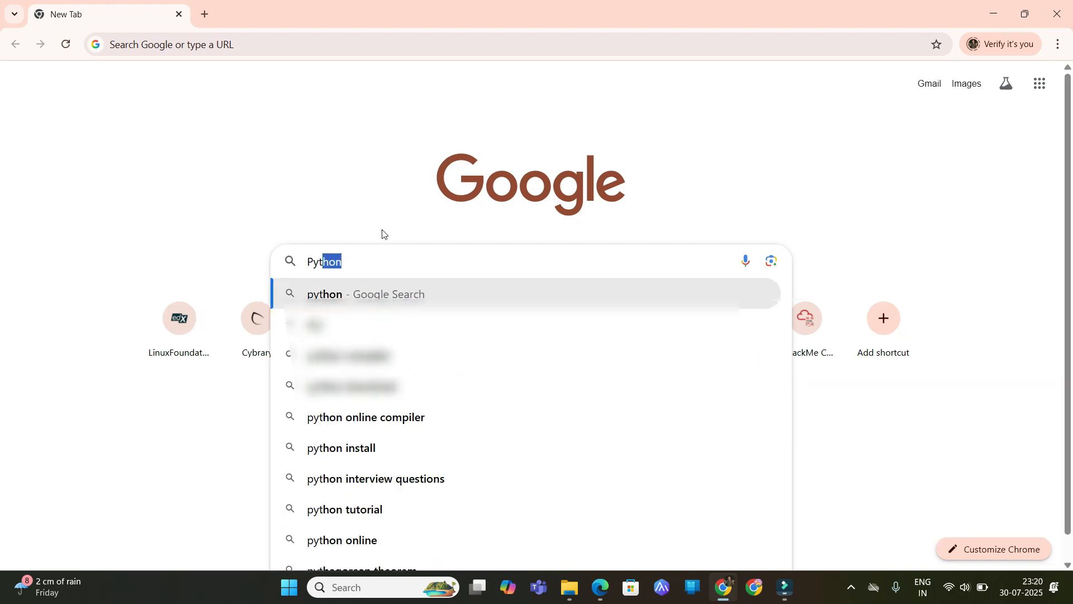
type("hon download")
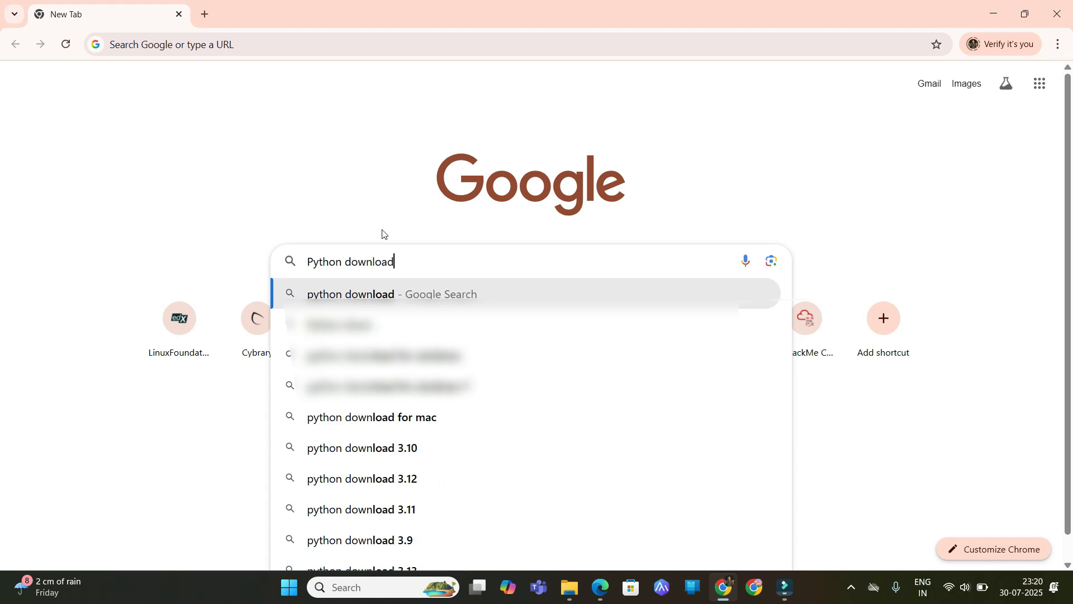
key("Return")
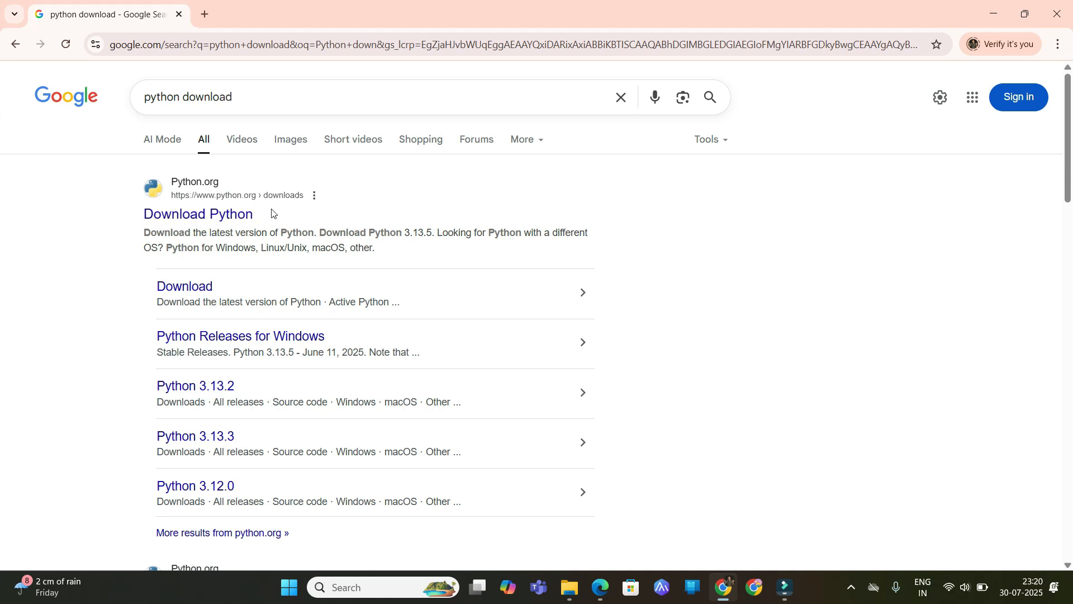
left_click(211, 220)
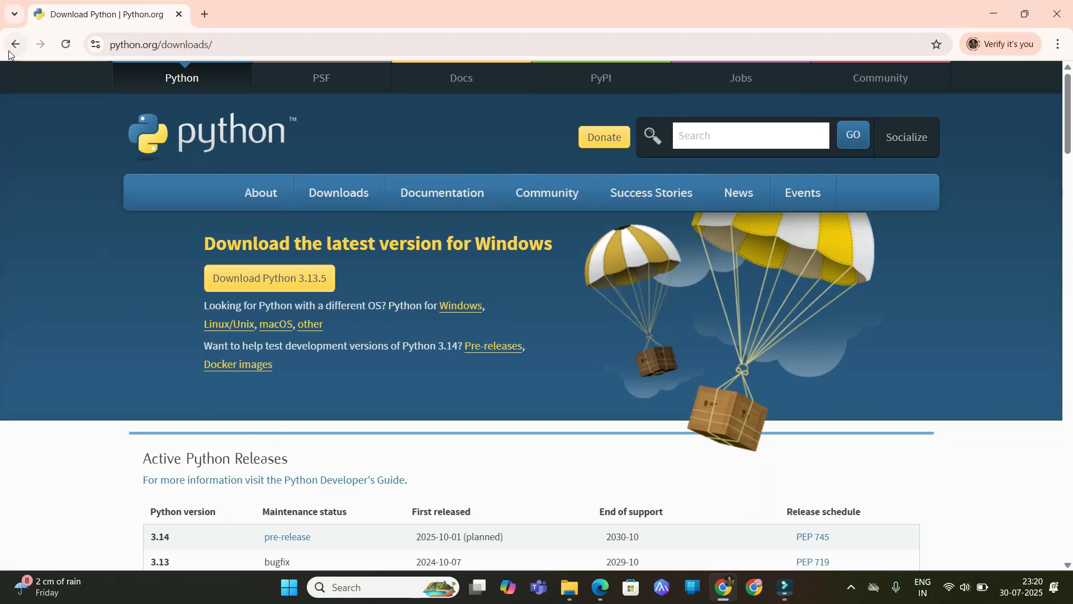
- Review the active releases and the releases listed by version number, and return to the search results
scroll(82, 325, "down", 1)
scroll(82, 326, "down", 10)
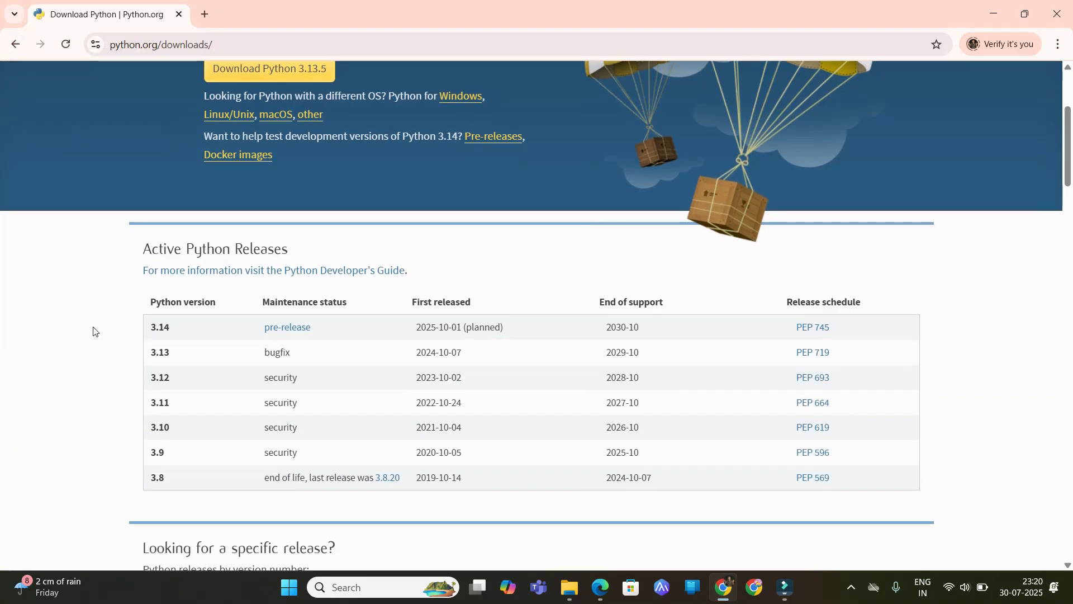
scroll(188, 357, "up", 1)
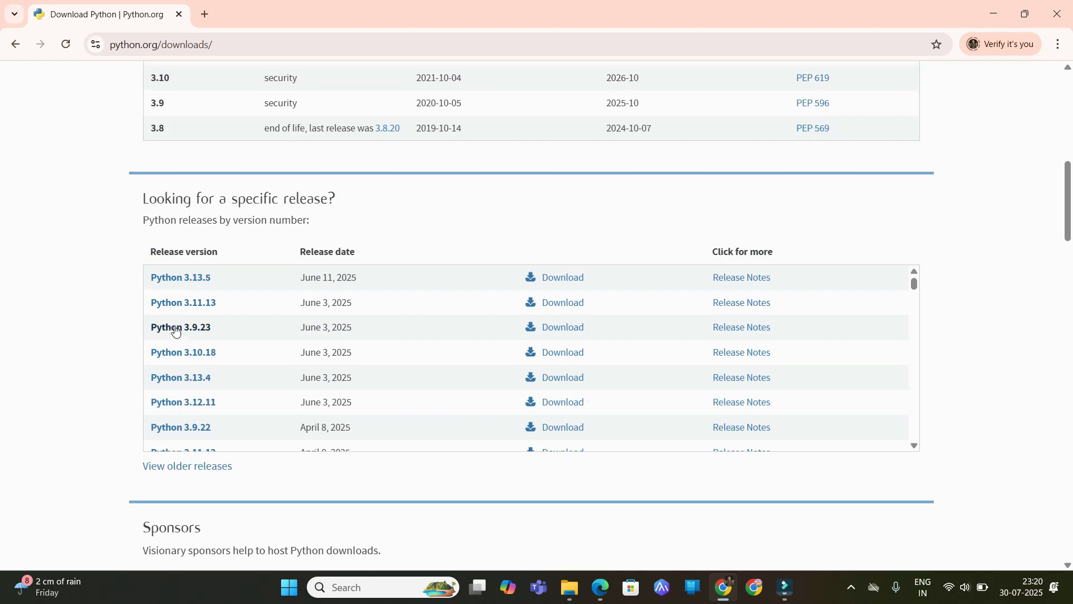
scroll(174, 289, "up", 5)
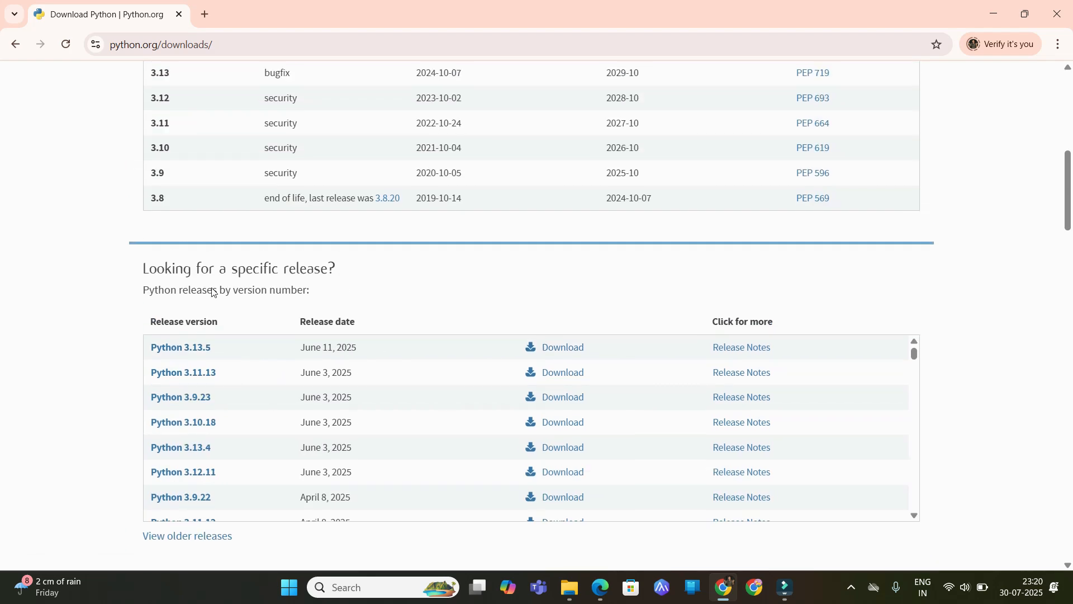
left_click(14, 45)
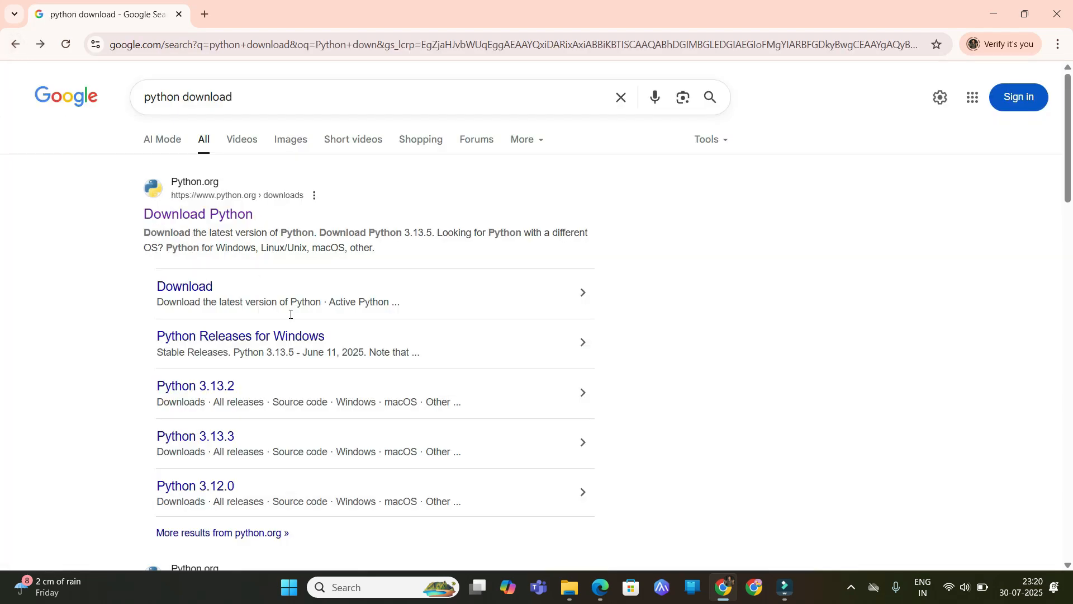
- Open the Python 3.13.2 release page from the search results and look through its release notes
scroll(215, 346, "down", 1)
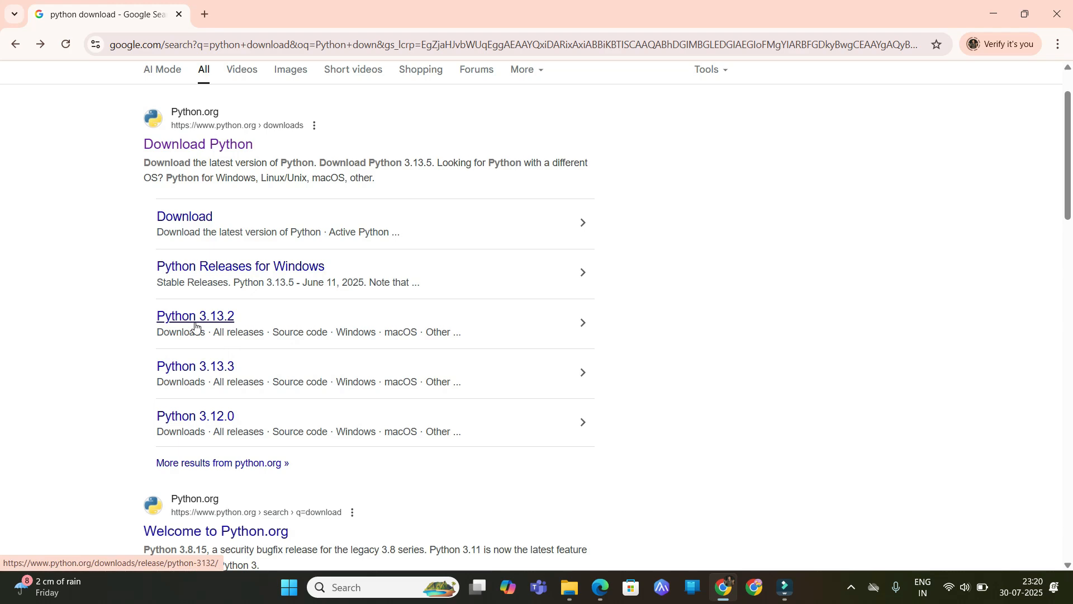
left_click(205, 326)
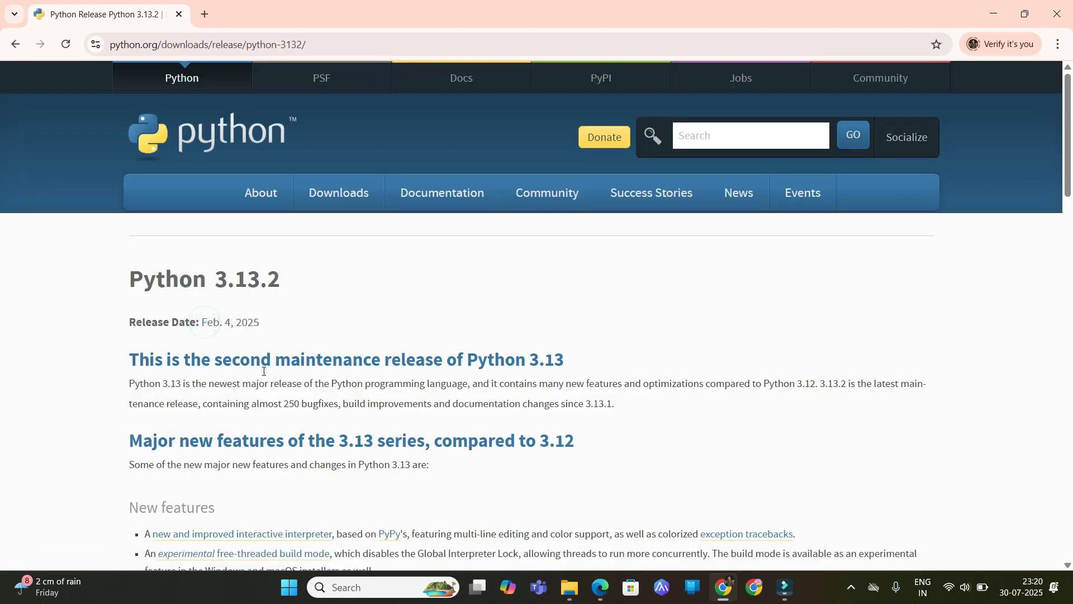
scroll(263, 378, "down", 4)
scroll(185, 235, "up", 4)
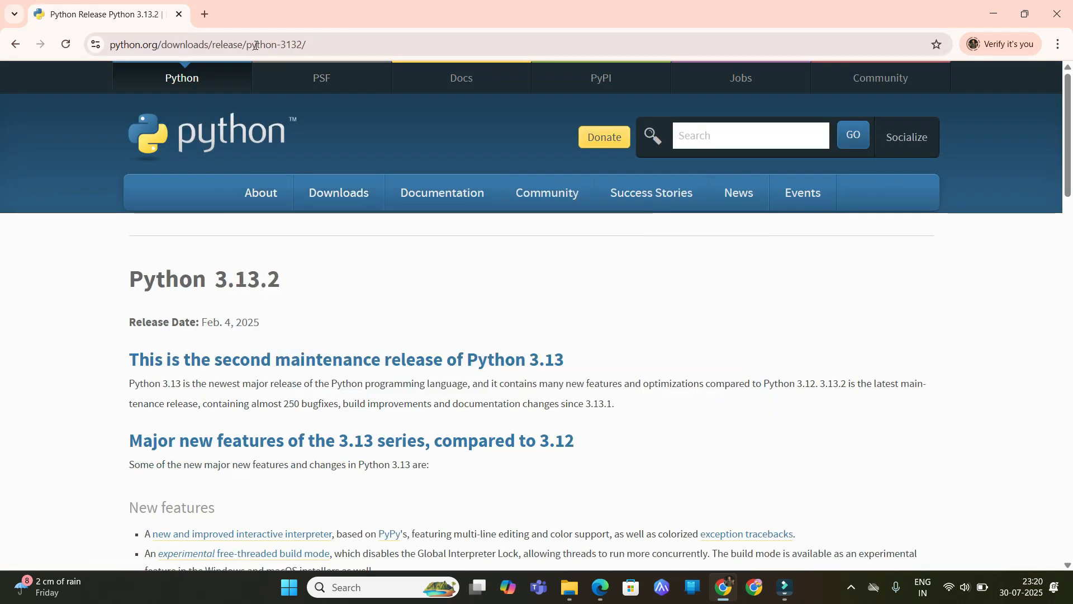
mouse_move(339, 196)
scroll(301, 403, "down", 8)
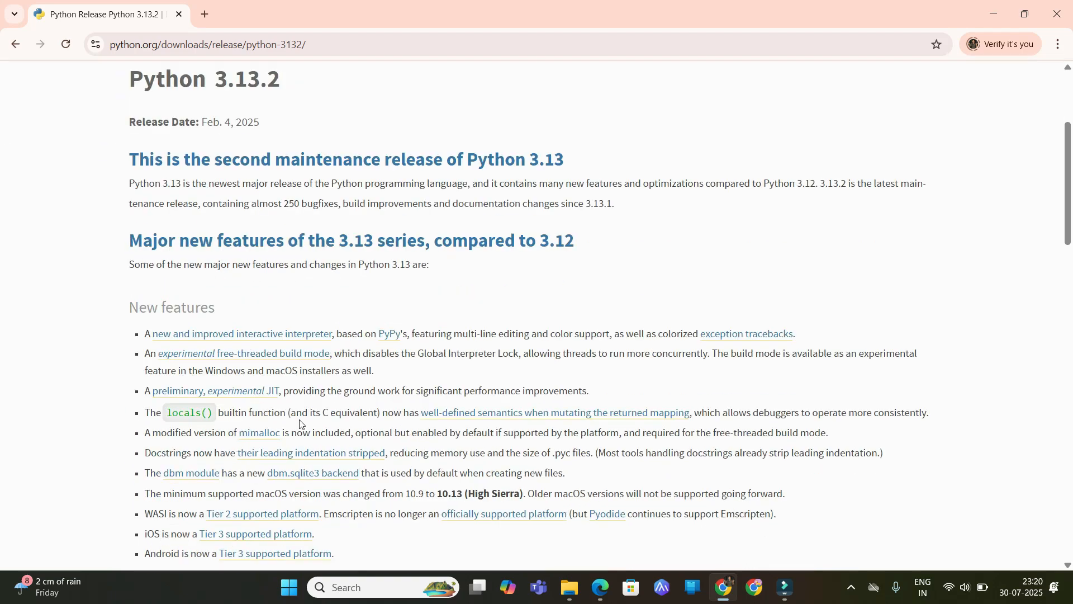
scroll(301, 402, "down", 8)
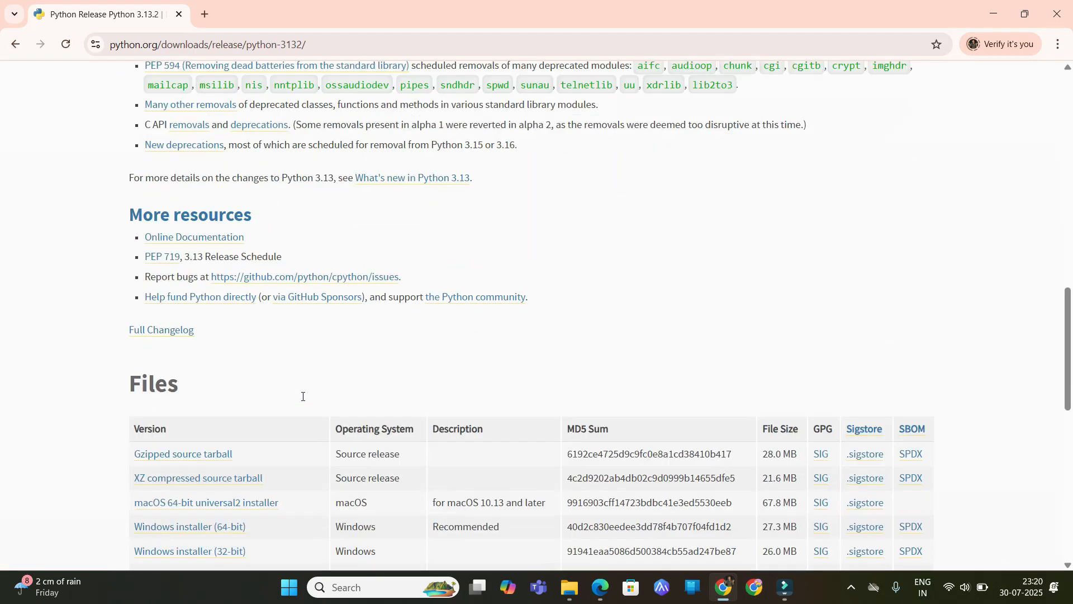
scroll(241, 302, "up", 20)
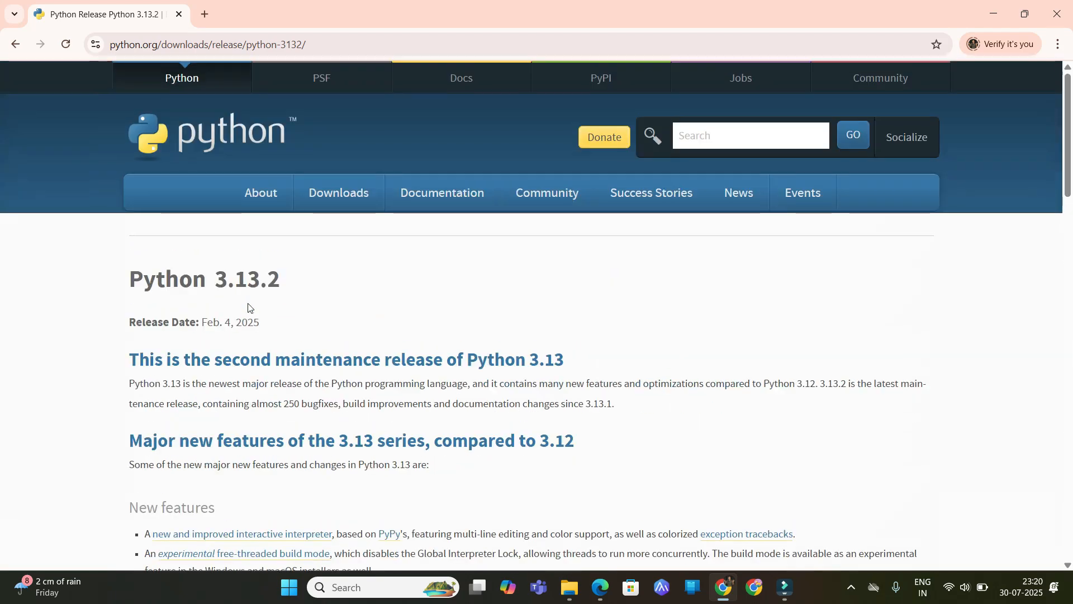
- Download the Windows installer (64-bit) from the release's Files list, saving it as python-3.13.2-amd64.exe in the Downloads folder
scroll(250, 305, "down", 11)
scroll(249, 306, "down", 6)
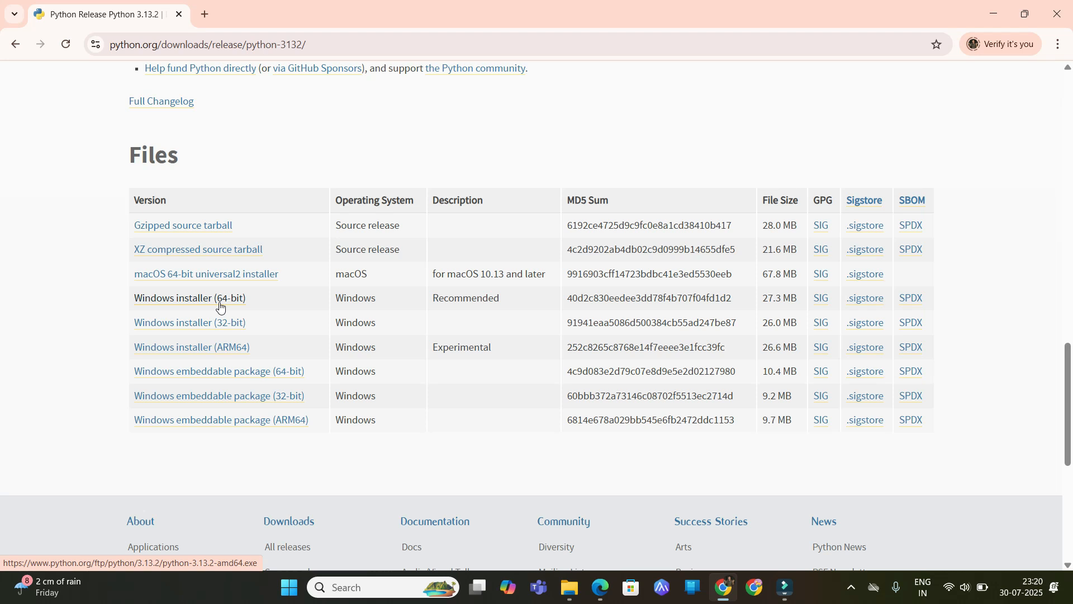
left_click(200, 304)
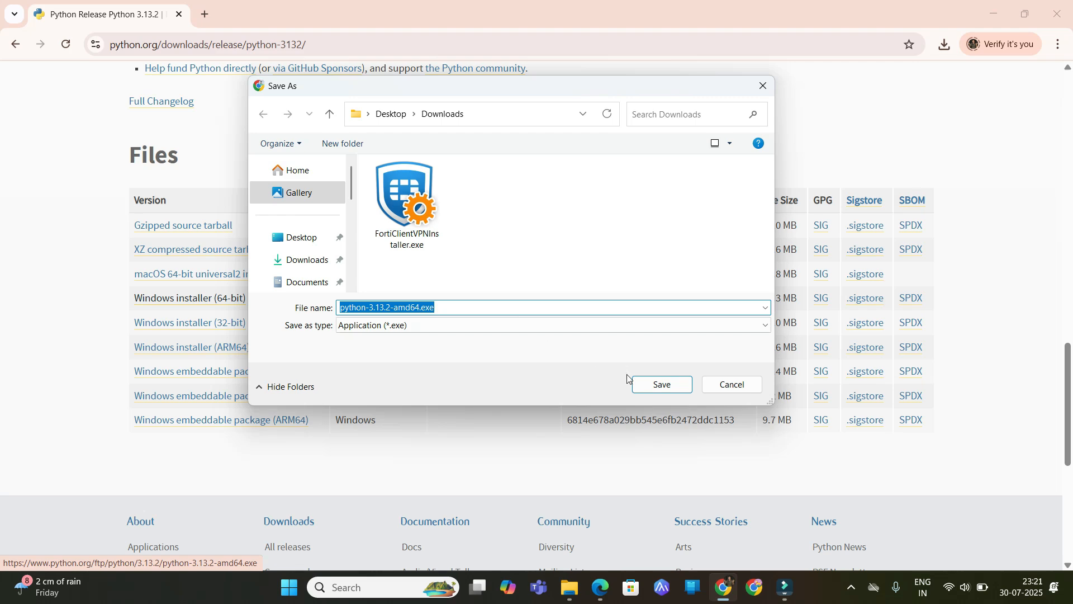
left_click(673, 391)
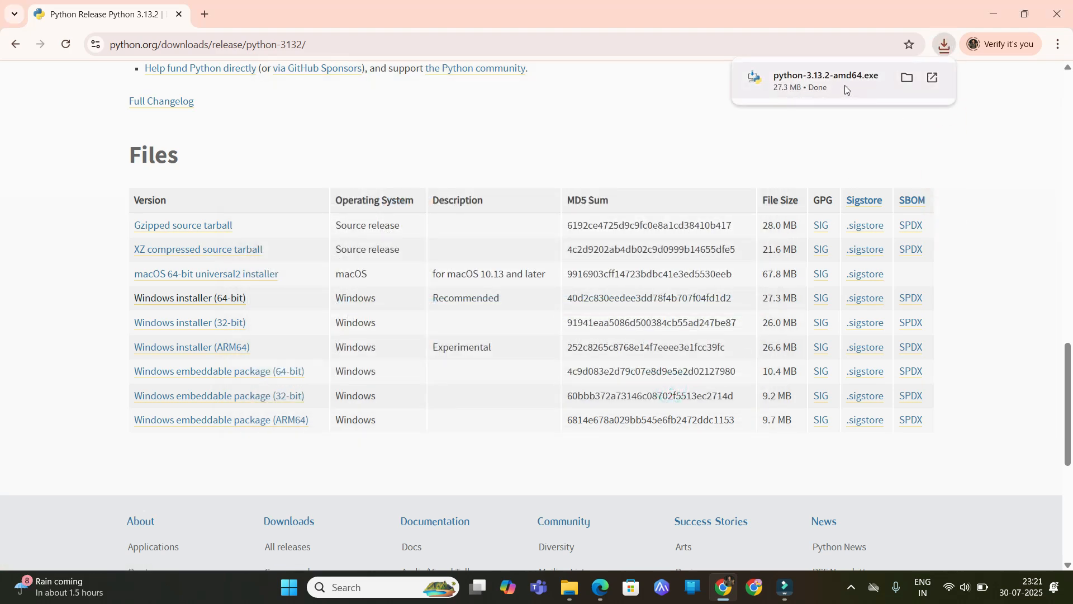
- Launch python-3.13.2-amd64.exe from its download folder and minimize the folder and browser windows to reveal the setup
left_click(907, 78)
left_click(429, 316)
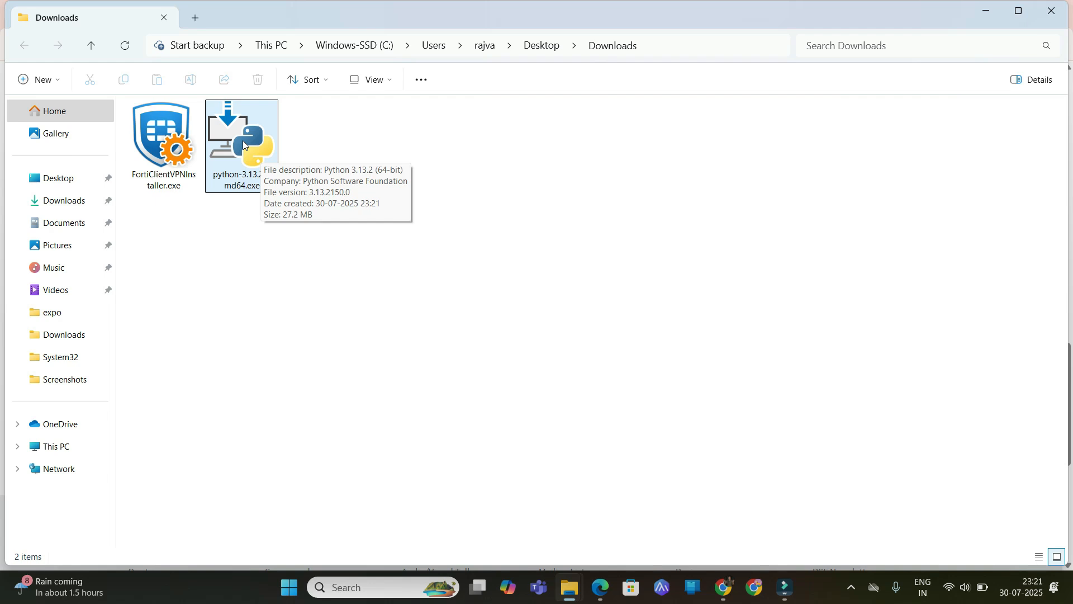
double_click(244, 145)
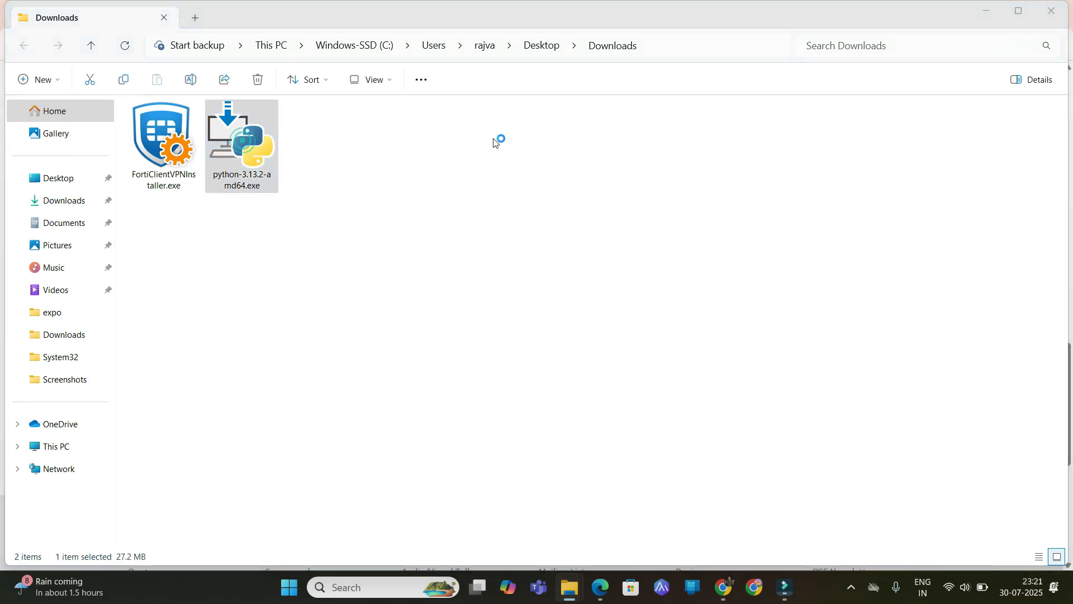
left_click(987, 11)
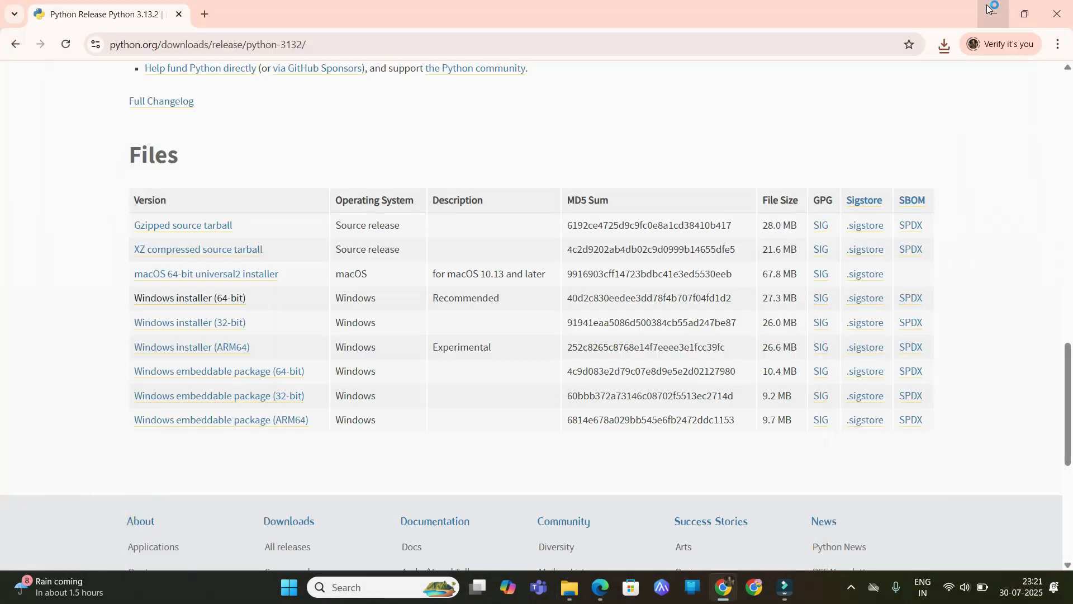
left_click(996, 8)
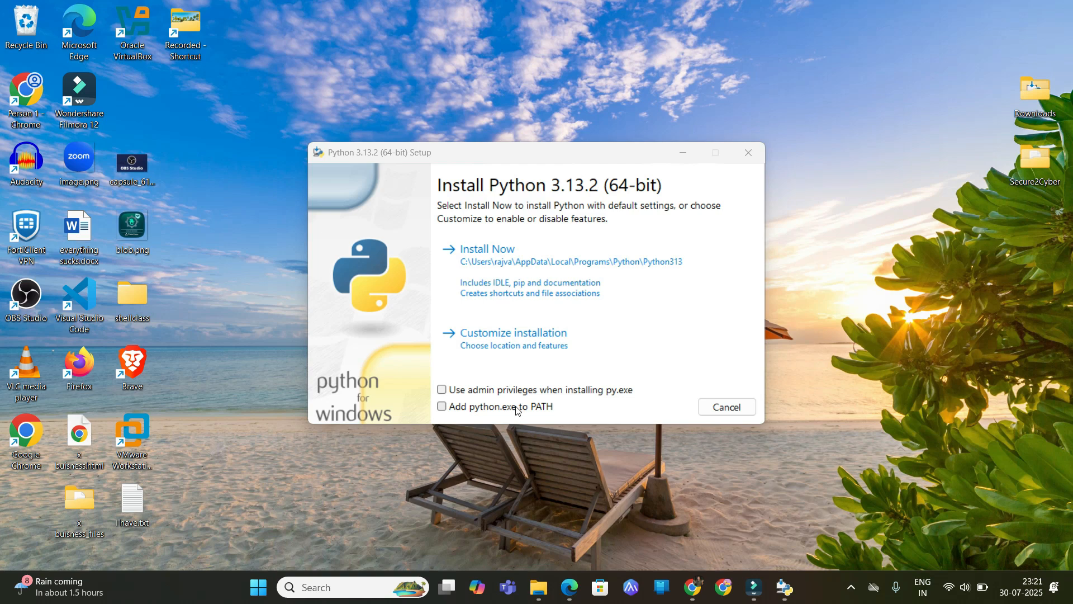
- Enable adding python.exe to PATH and choose a customized installation, accepting all the selected optional features
left_click(442, 407)
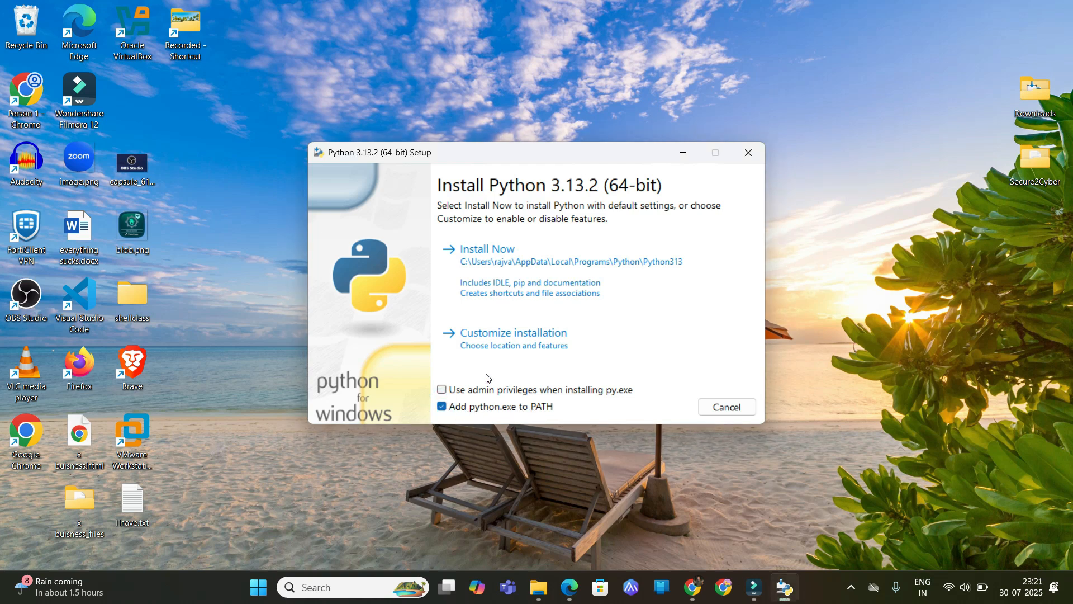
left_click(582, 345)
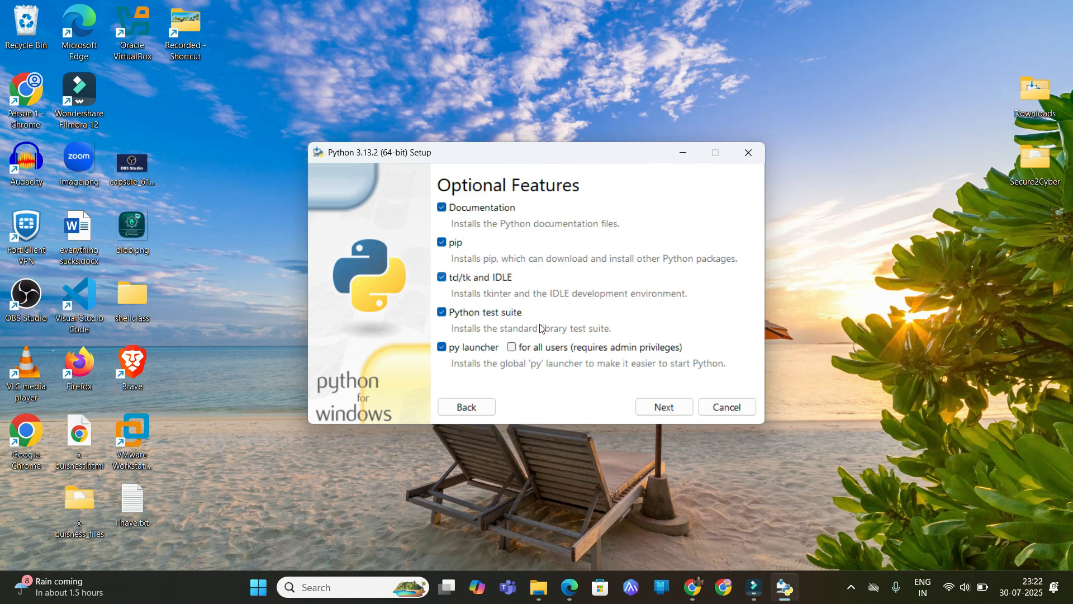
left_click(656, 407)
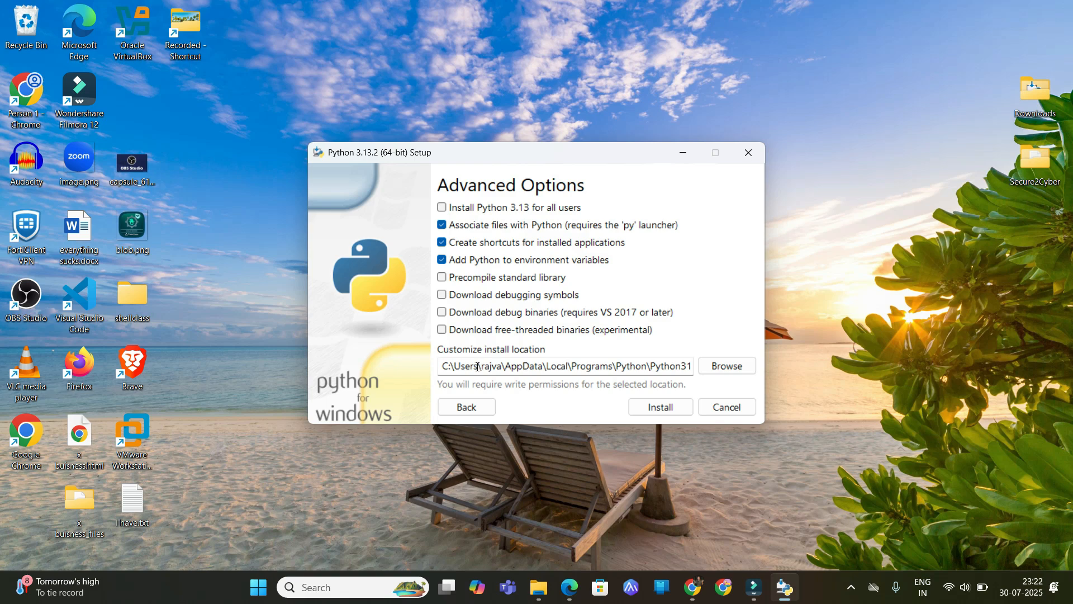
- Install Python for all users with precompiled standard library and debugging symbols in C:\Program Files\Python313, and close the setup
left_click_drag(449, 367, 662, 367)
left_click(734, 297)
left_click(442, 208)
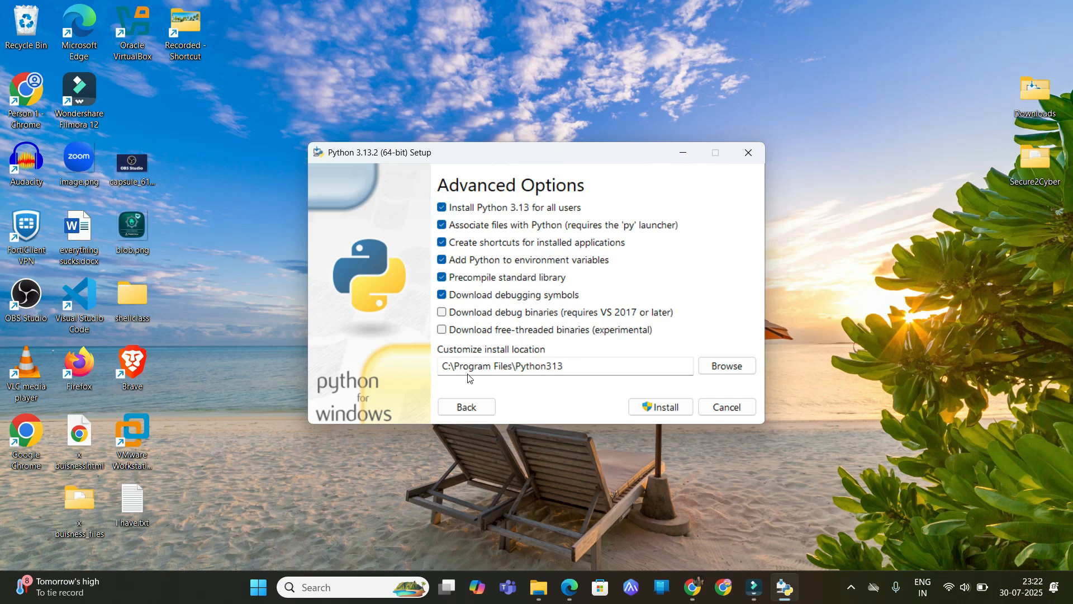
left_click_drag(452, 367, 569, 364)
left_click(604, 368)
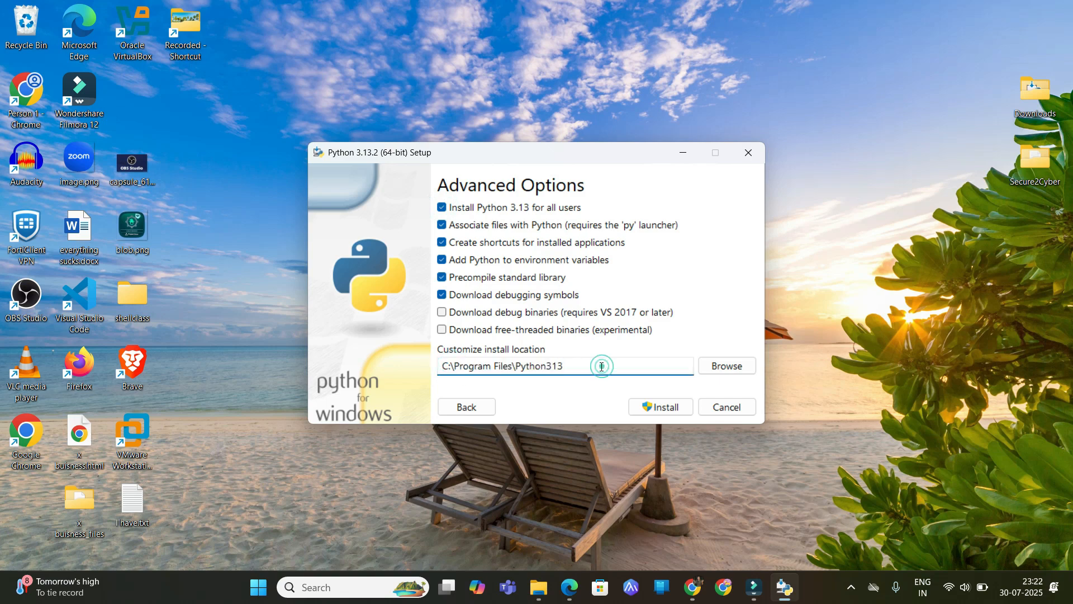
left_click_drag(445, 367, 583, 368)
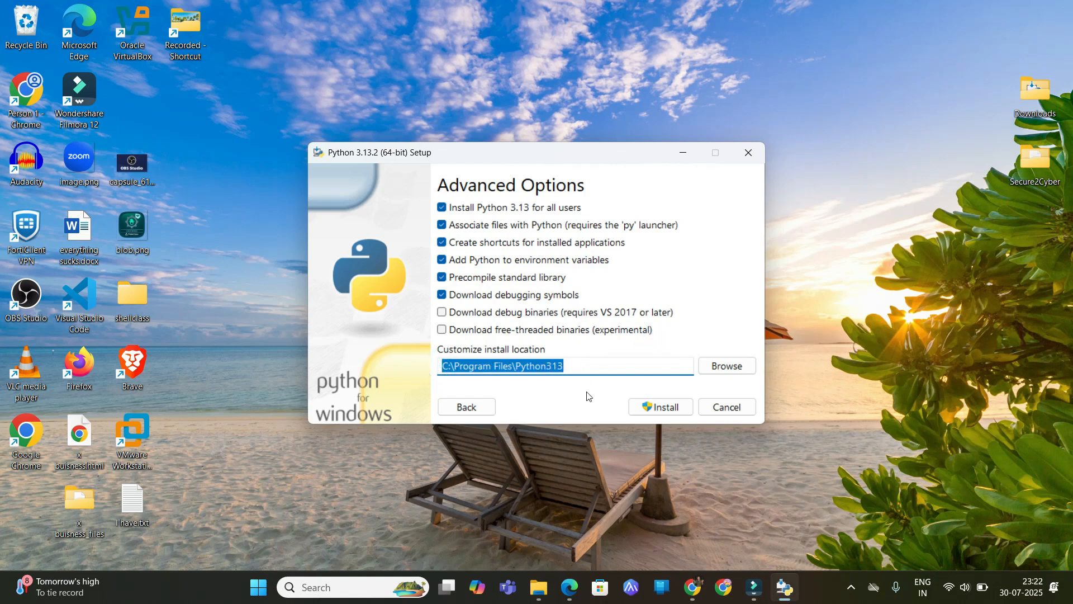
left_click(664, 409)
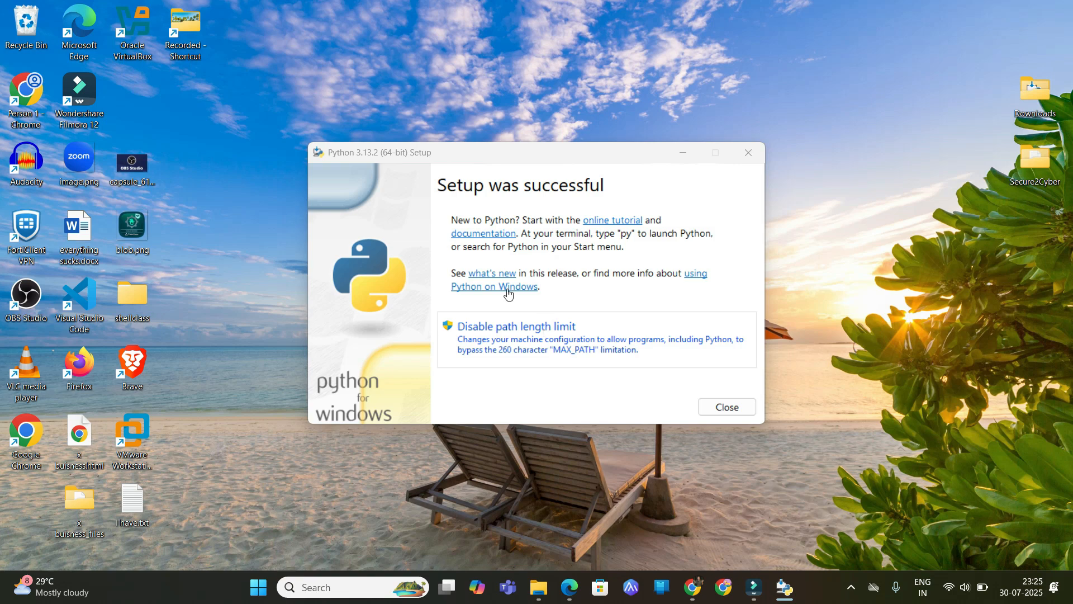
left_click(731, 407)
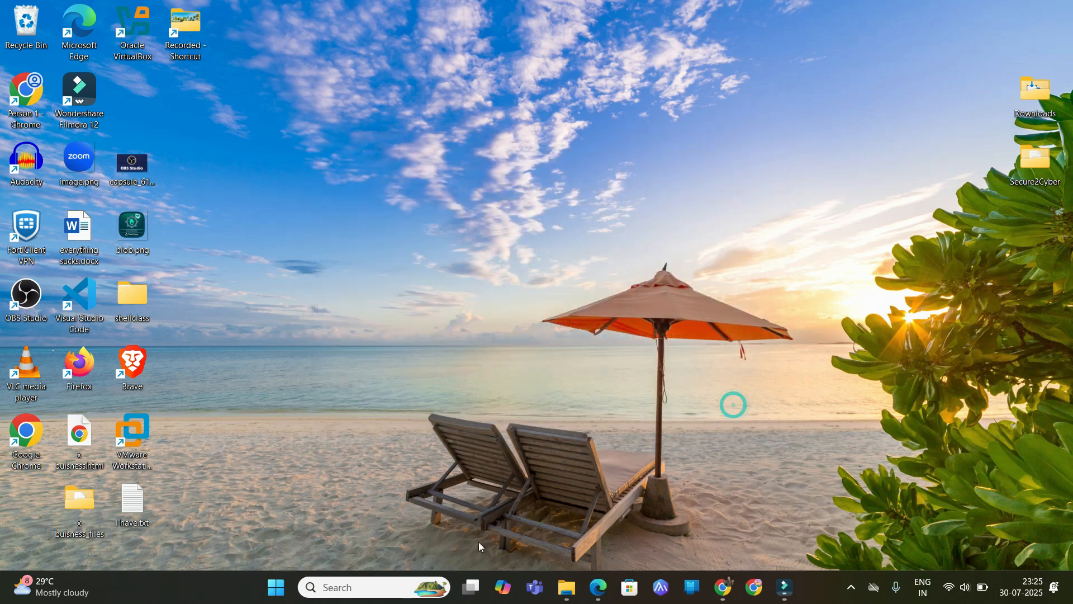
- Search Windows for "cmd", open Git CMD and run the python command to check the installation
left_click(345, 587)
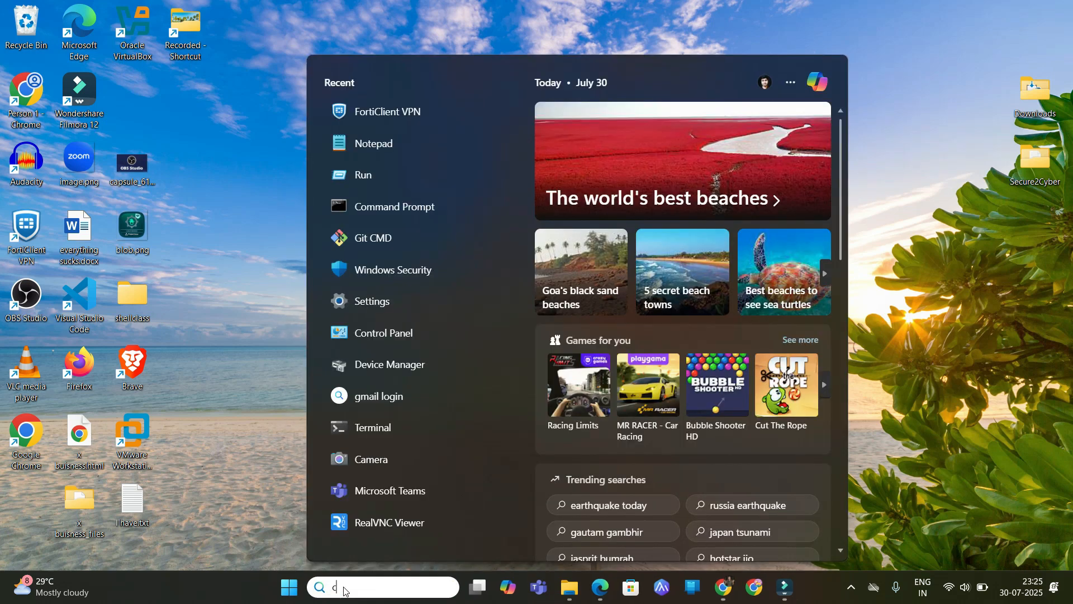
type("cmd")
key("Return")
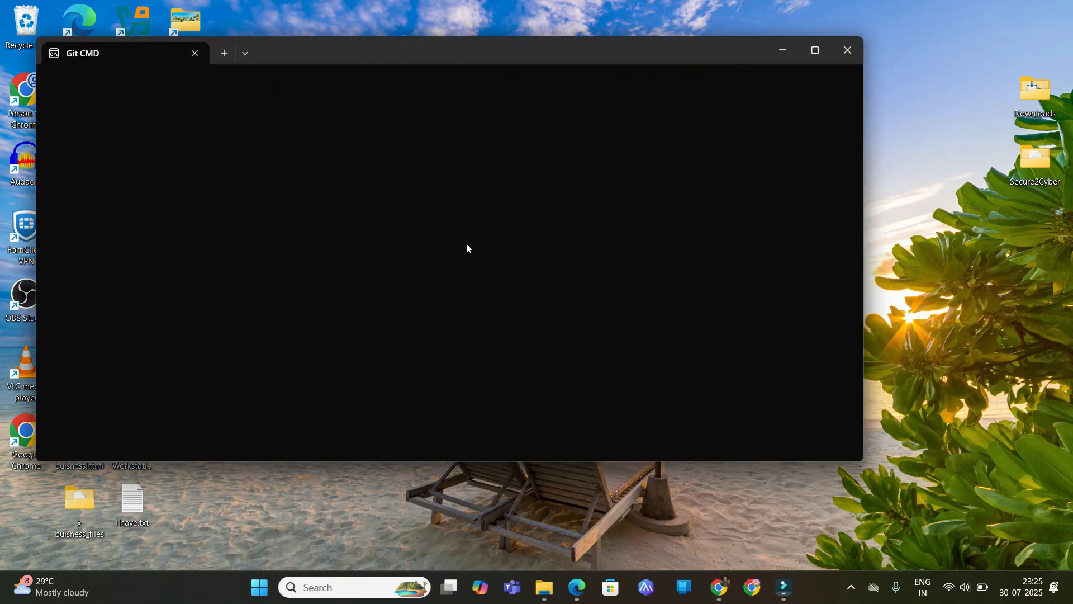
type("python")
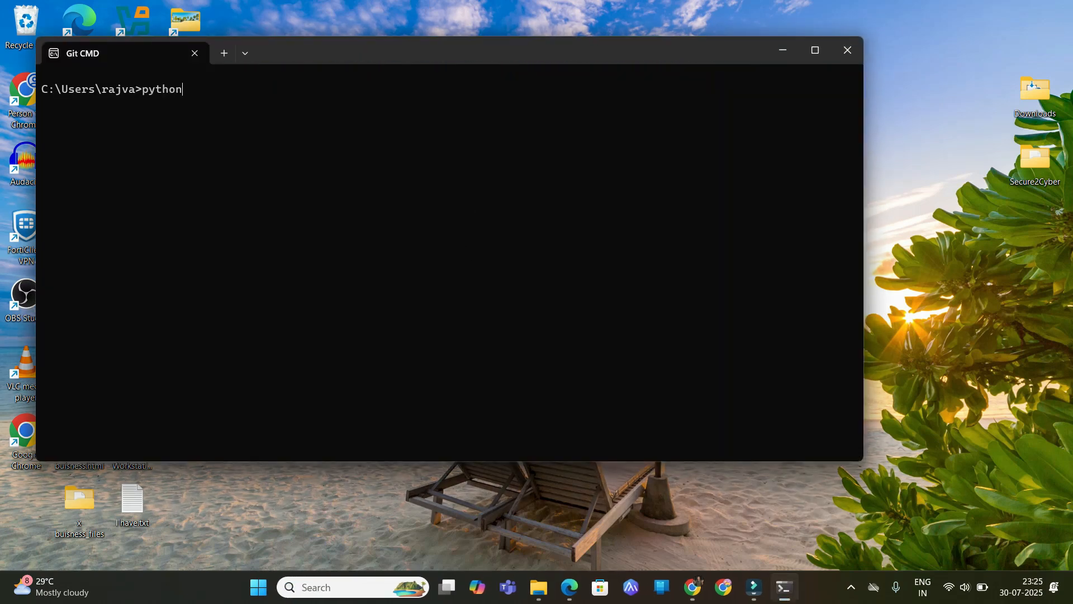
key("Return")
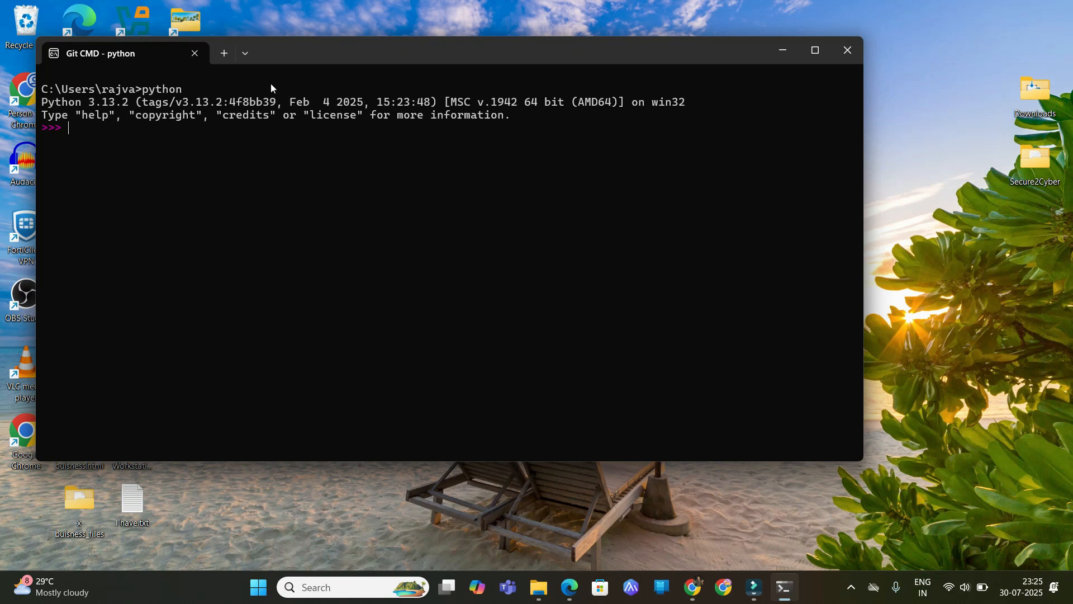
- Reposition the terminal window and enlarge its text to examine the reported Python version, and reduce the text size again
left_click_drag(363, 64, 494, 115)
scroll(460, 246, "up", 10)
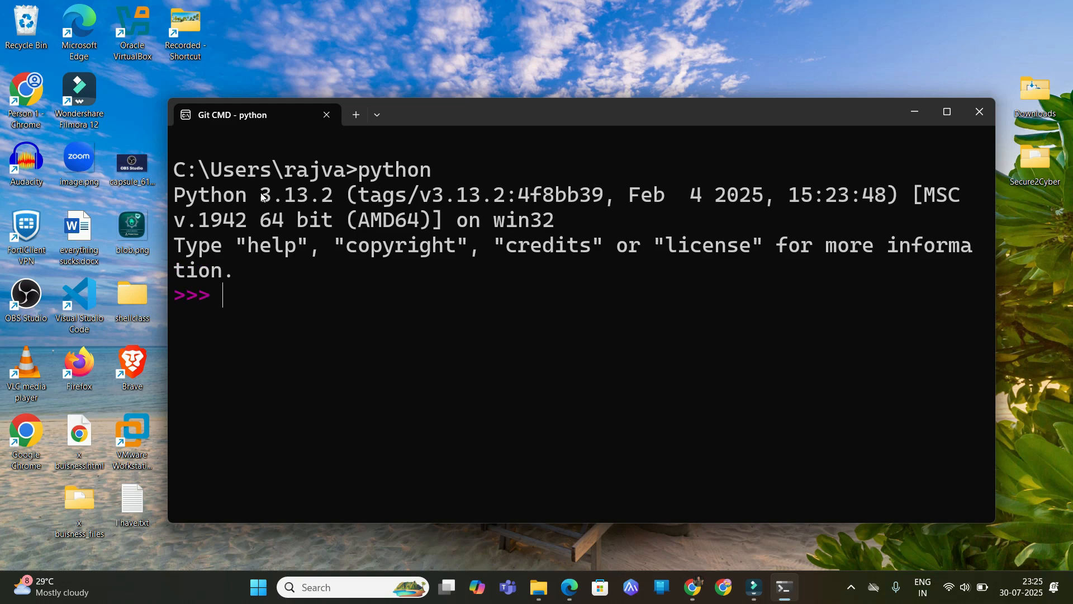
key("ctrl+minus")
key("ctrl+minus")
key("ctrl+minus")
key("ctrl+minus")
key("ctrl+minus")
key("ctrl+minus")
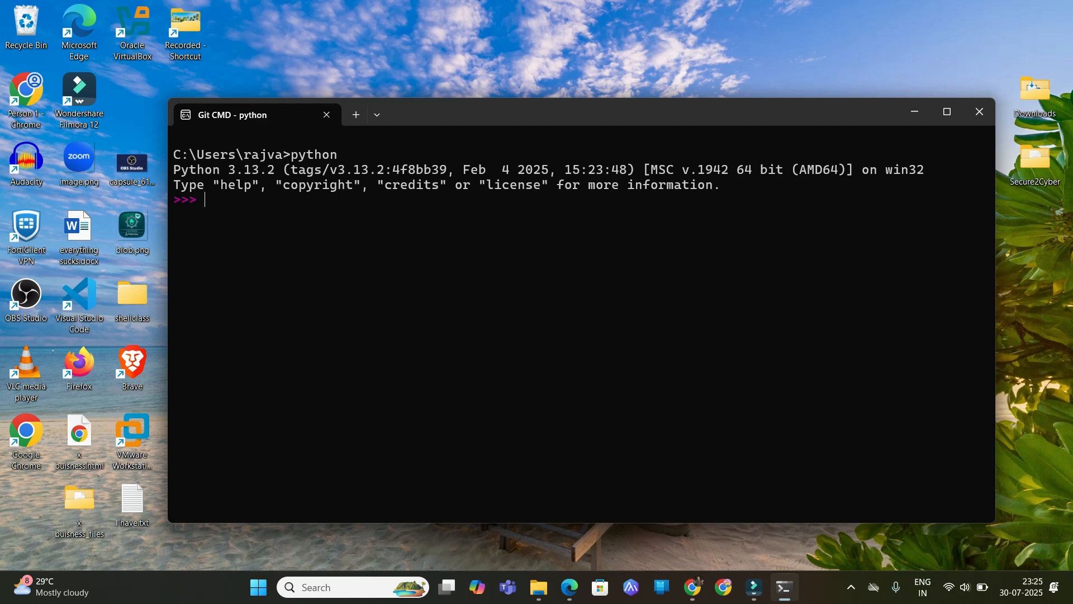
- Interrupt the Python prompt and close the terminal window
key("ctrl+c")
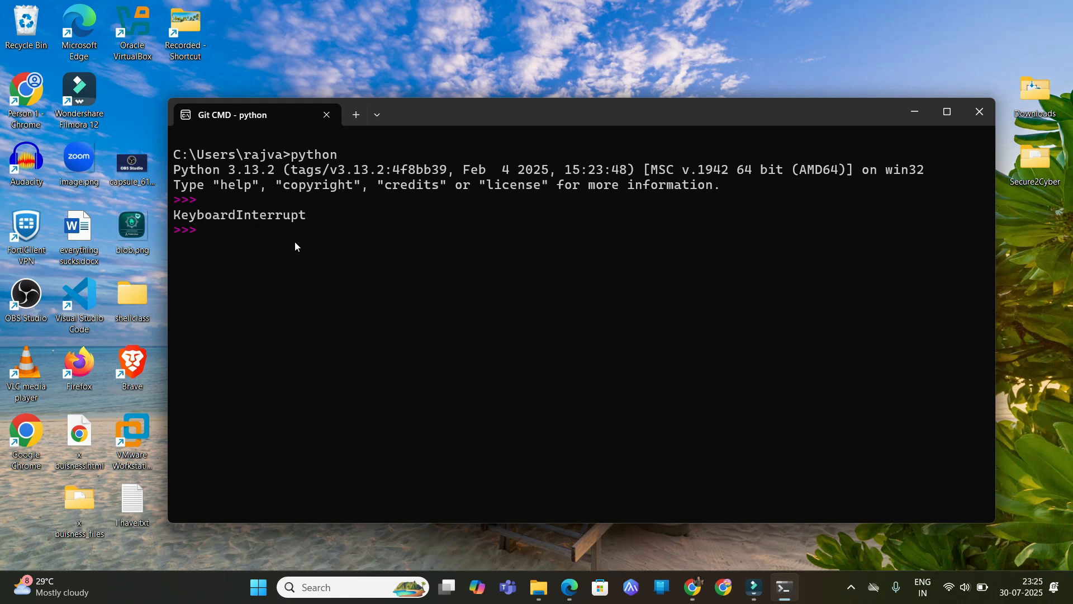
key("ctrl+z")
key("BackSpace")
left_click(327, 115)
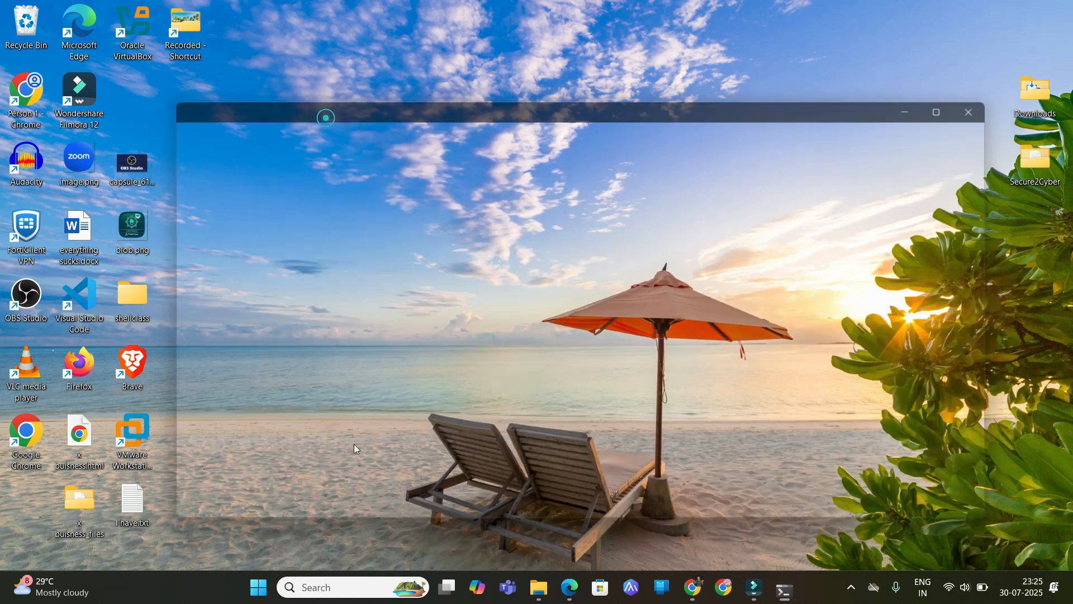
- Search Windows for "pyth" to view the installed Python apps, and dismiss the search
left_click(332, 587)
type("pyth")
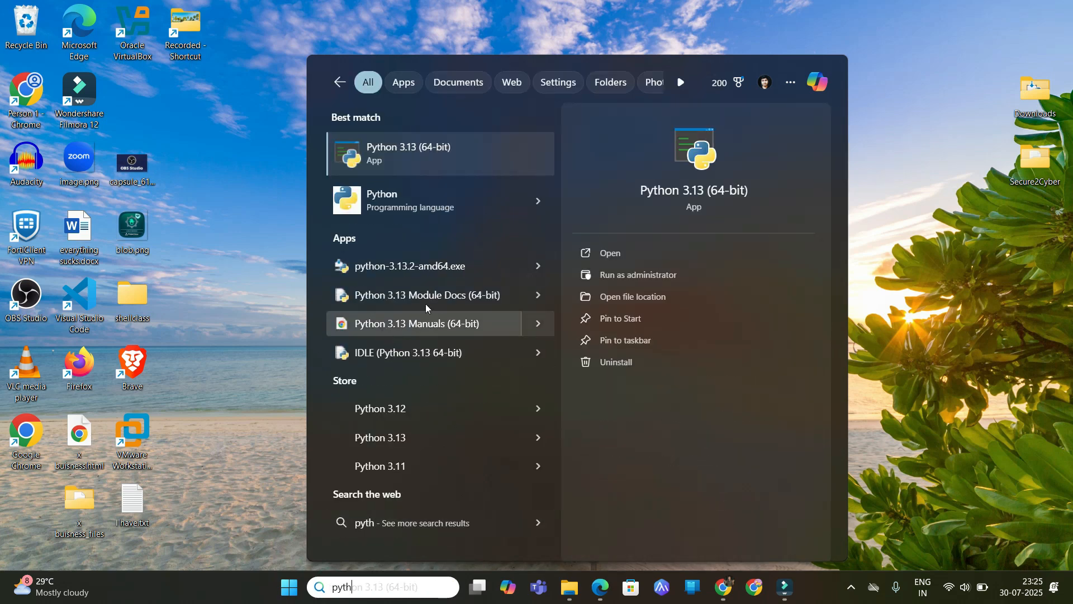
left_click(920, 287)
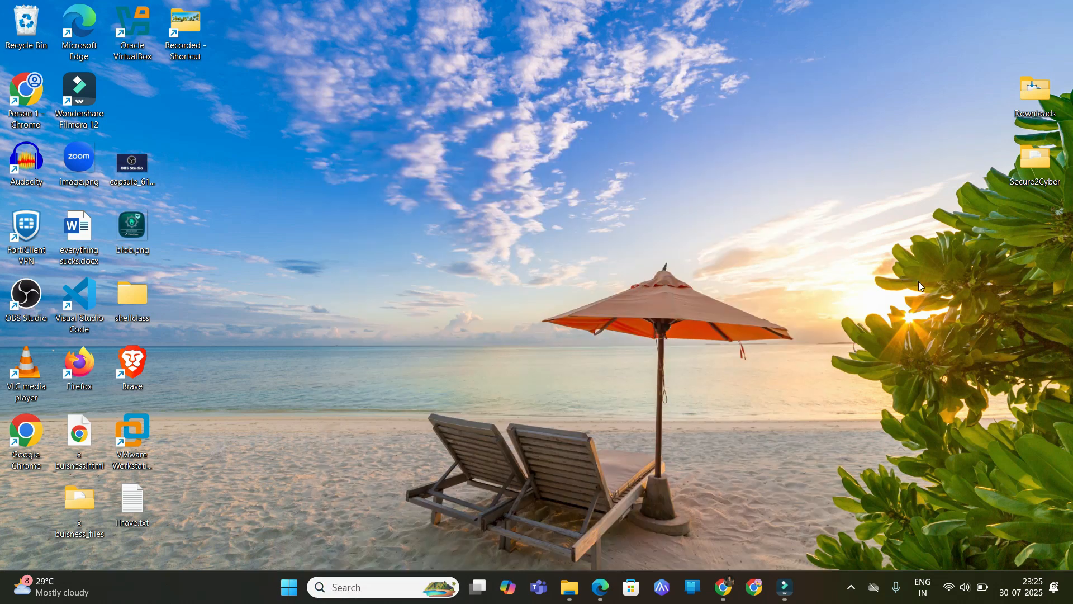